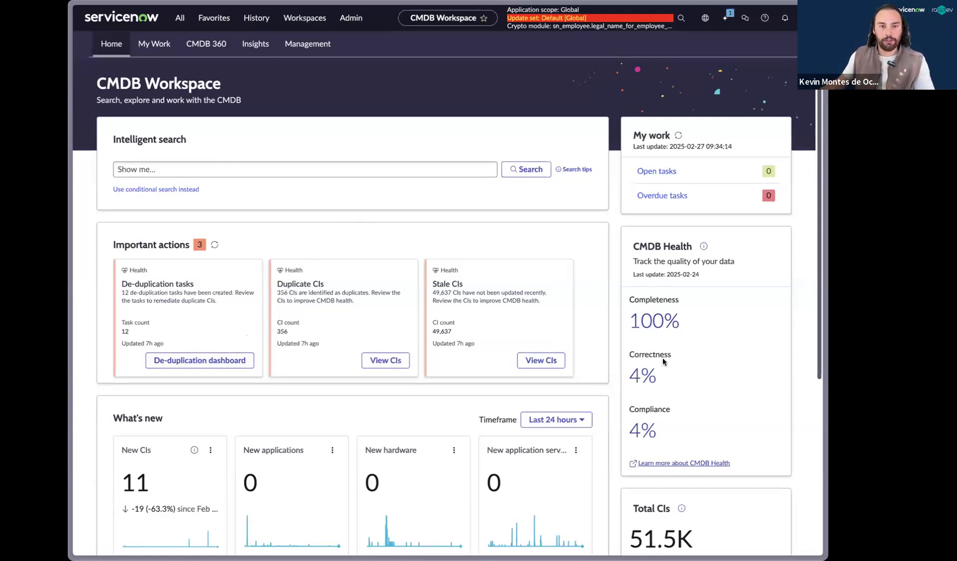
Highlight the Completeness, Compliance and Correctness scores among the CMDB Health metrics
left_click_drag(630, 300, 678, 300)
left_click_drag(630, 354, 657, 356)
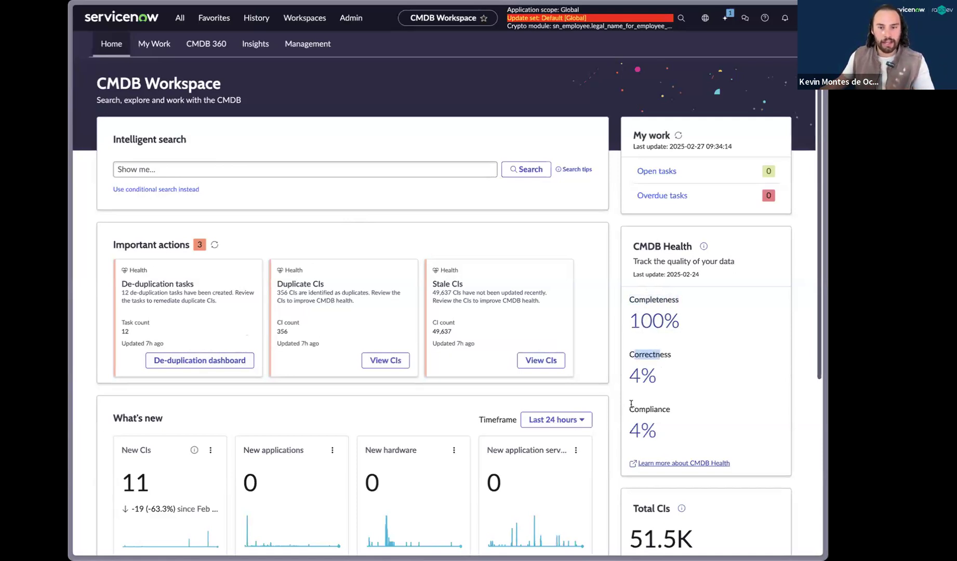
left_click_drag(630, 409, 677, 412)
left_click_drag(634, 355, 673, 356)
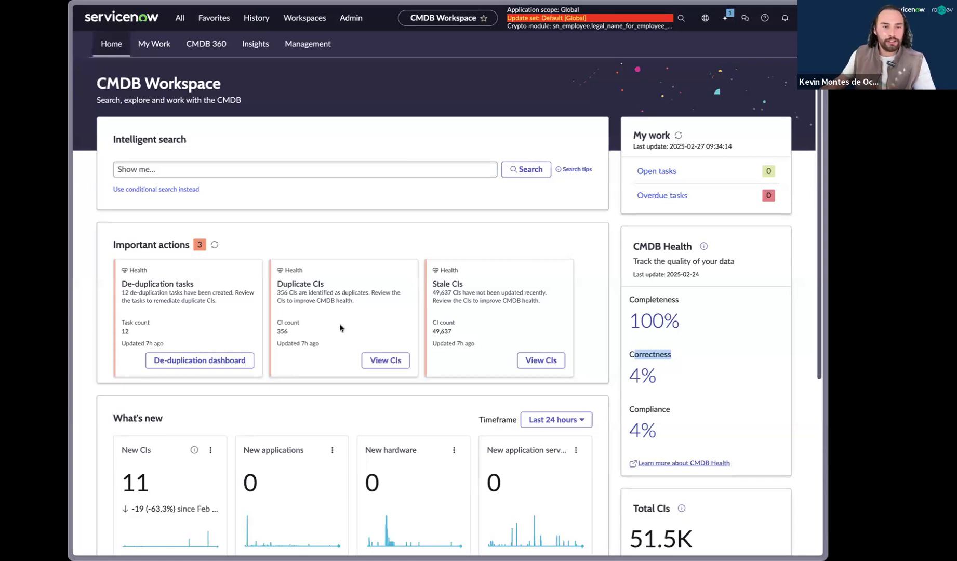
Open the De-duplication dashboard and list all 12 de-duplication tasks with their templates
left_click(191, 368)
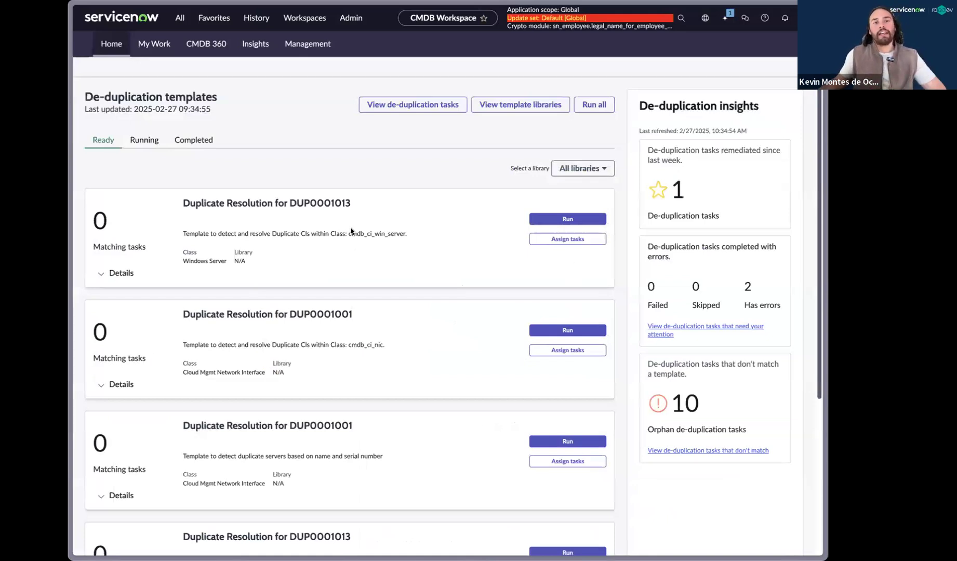
left_click(392, 105)
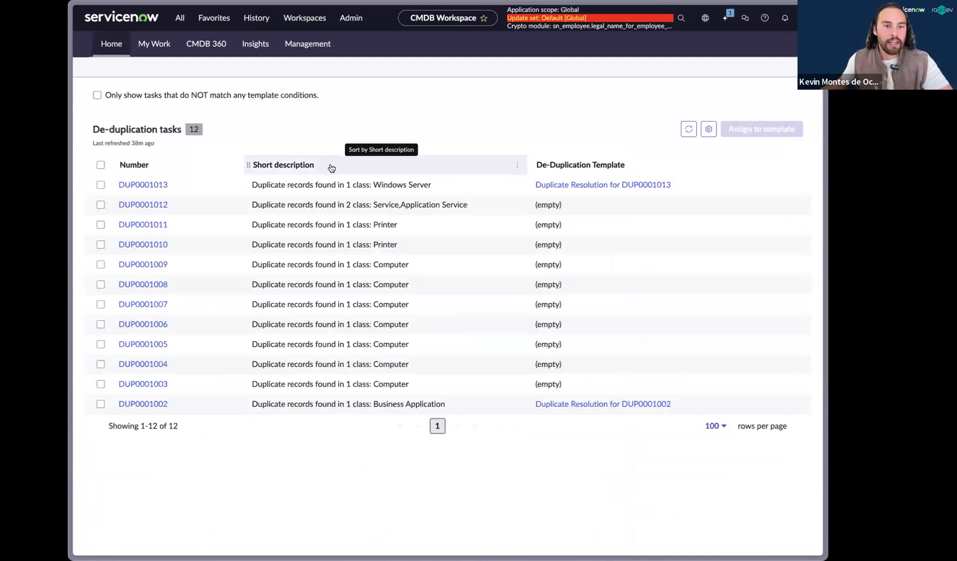
Open task DUP0001012 from the Number column of the De-duplication tasks list
left_click(156, 205)
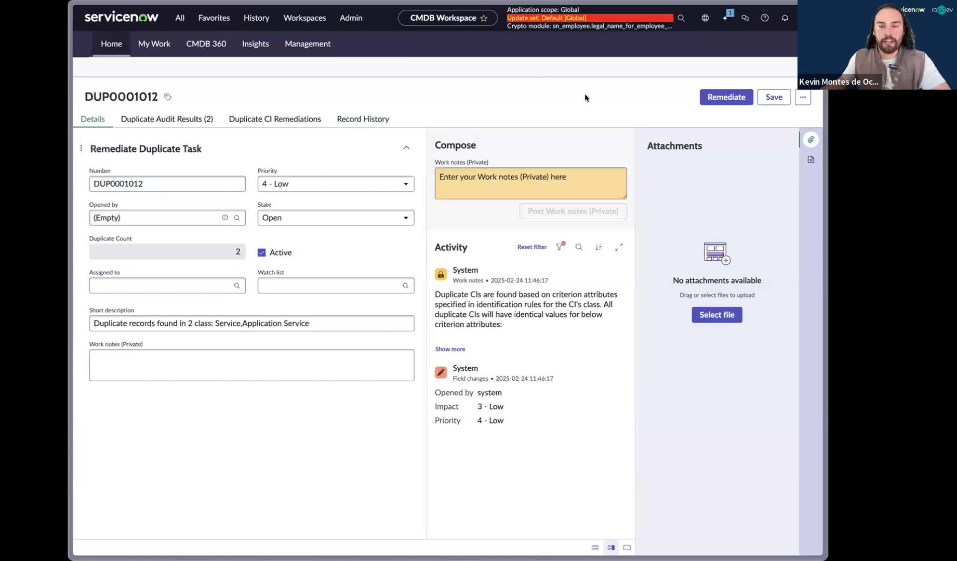
Remediate DUP0001012 with the Duplicate CI Remediator to reach Main CI selection
left_click(716, 101)
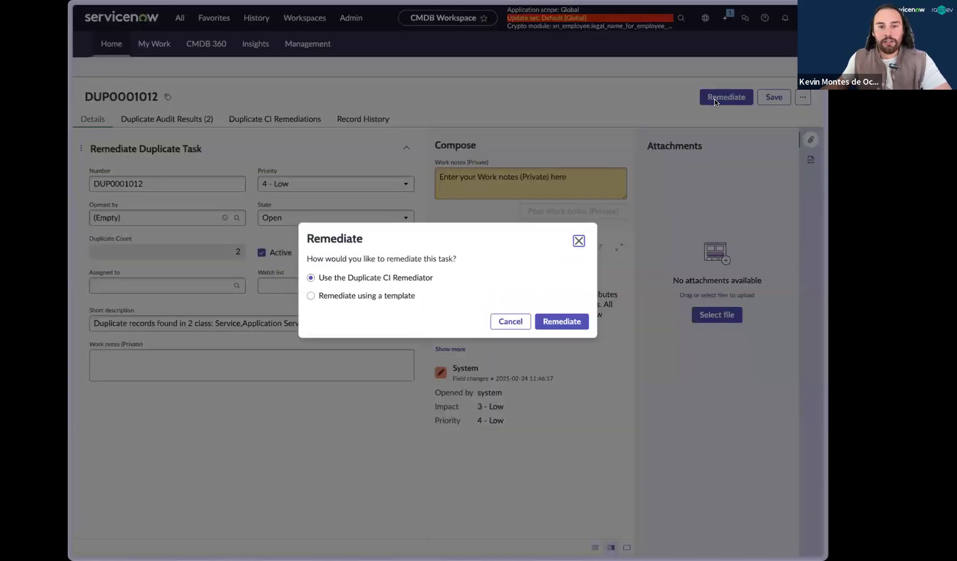
left_click(557, 322)
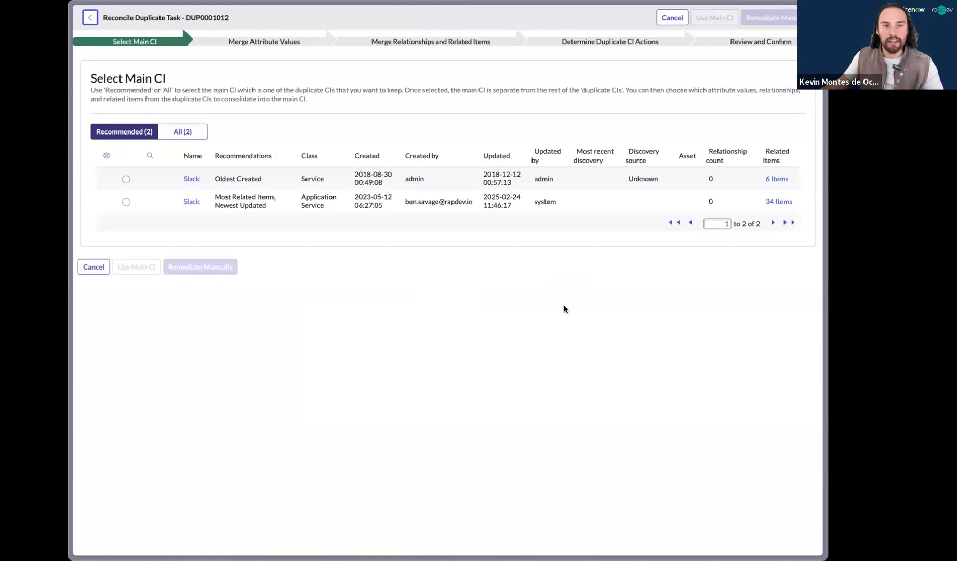
Pick the Application Service Slack row as Main CI and continue to Merge Attribute Values
left_click(126, 202)
left_click(147, 267)
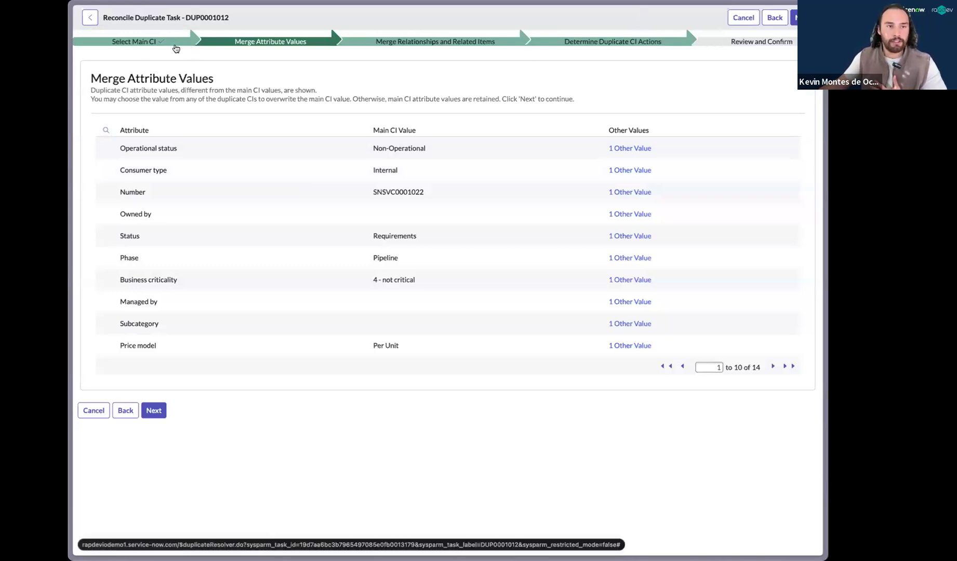
Exit the reconcile wizard and discard the unsaved changes, returning to DUP0001012
left_click(91, 20)
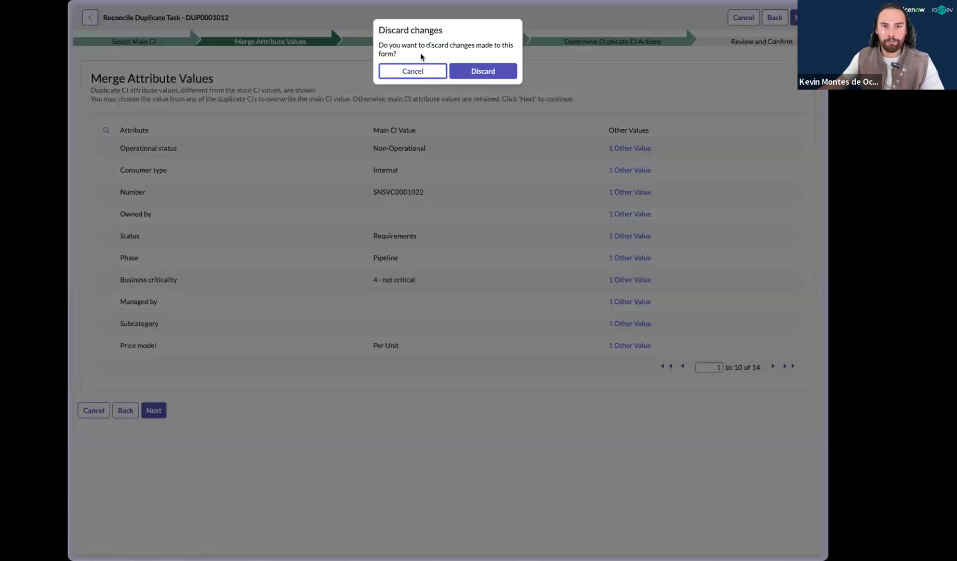
left_click(467, 76)
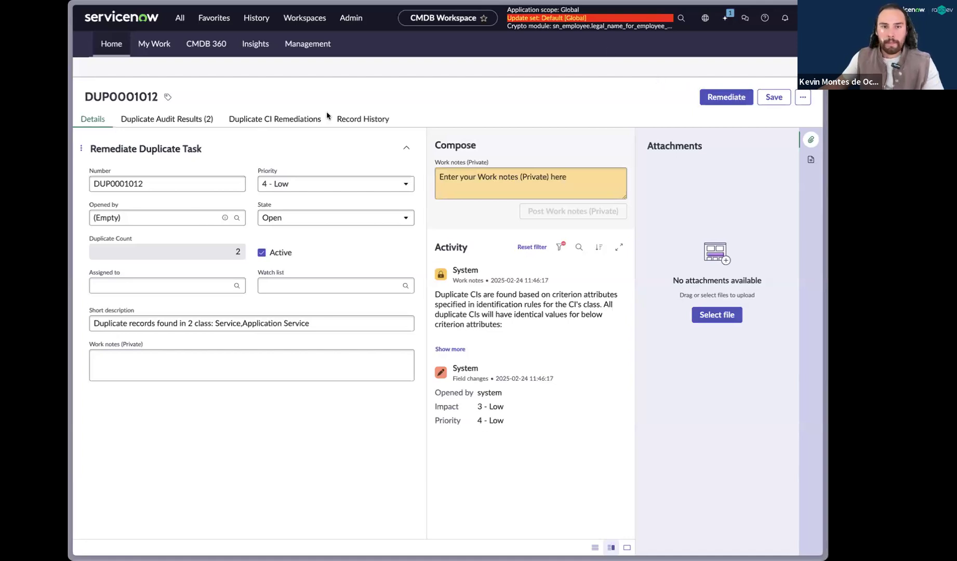
mouse_move(70, 39)
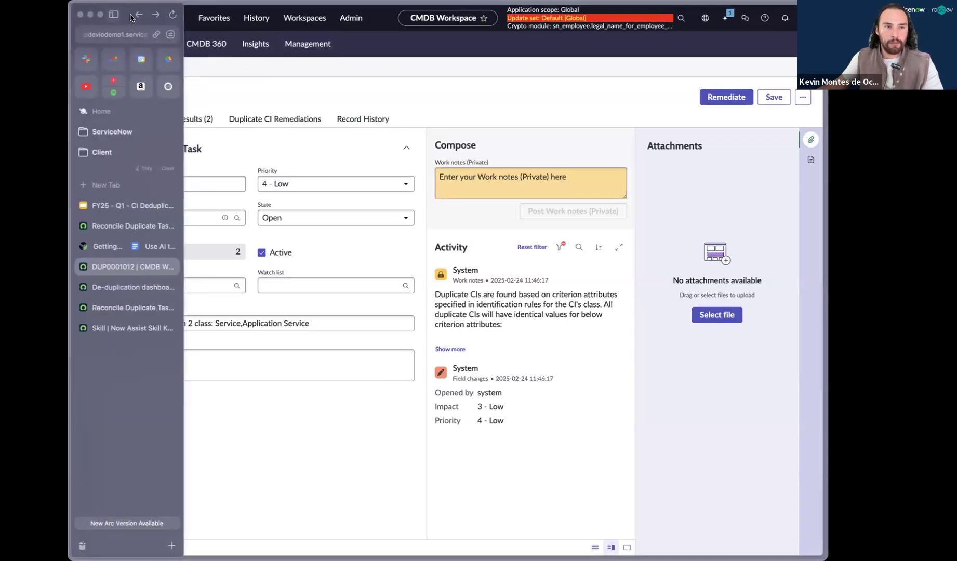
Go back to the De-duplication templates page and show the Running templates, including TMPRUN0001043
left_click(139, 14)
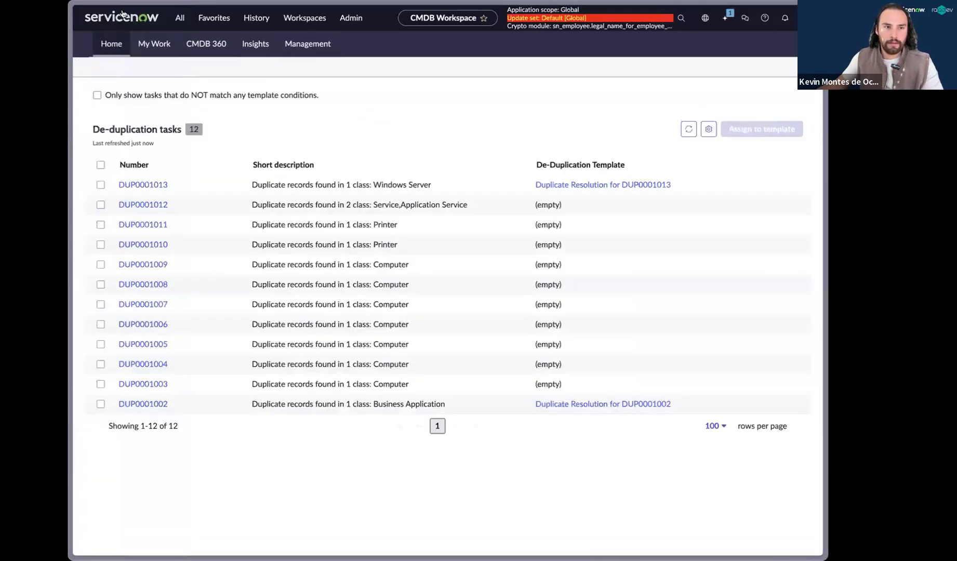
mouse_move(74, 18)
left_click(137, 15)
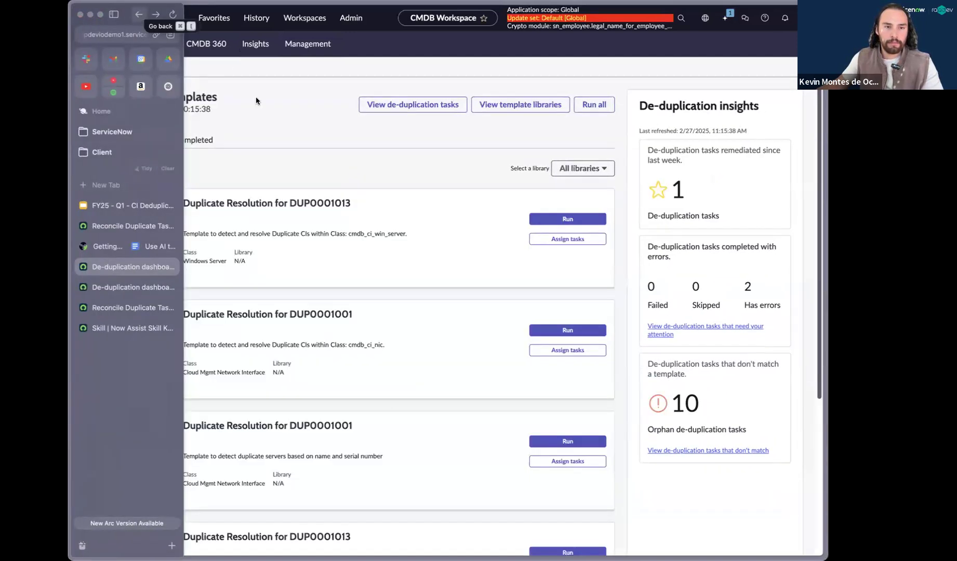
left_click(140, 141)
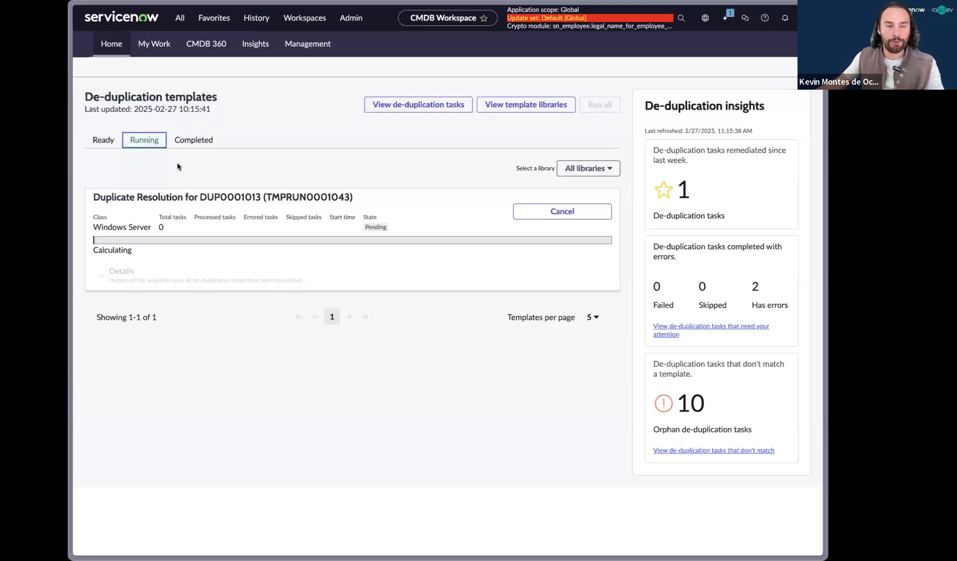
Switch to the other De-duplication dashboard tab and open completed task DUP0001001
mouse_move(74, 258)
left_click(109, 286)
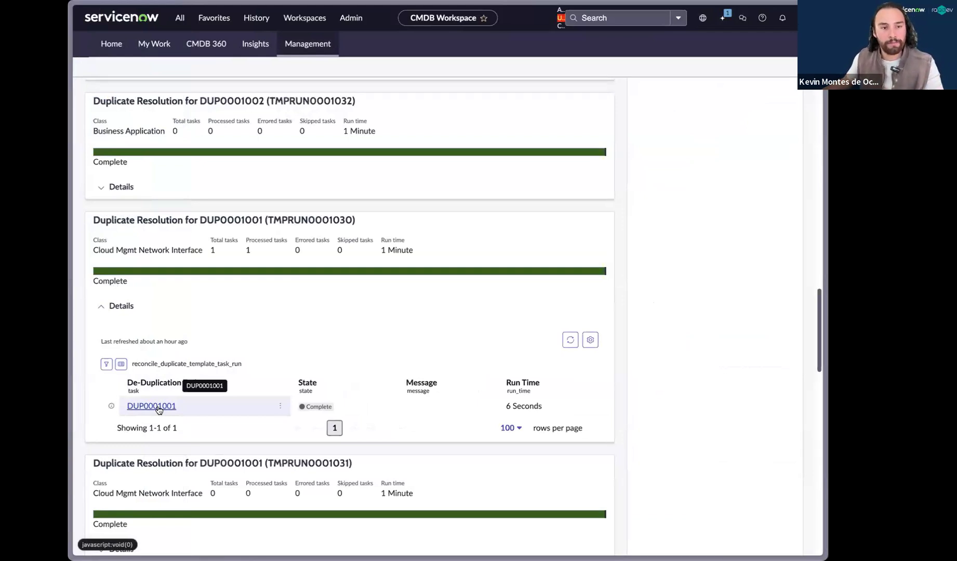
left_click(157, 408)
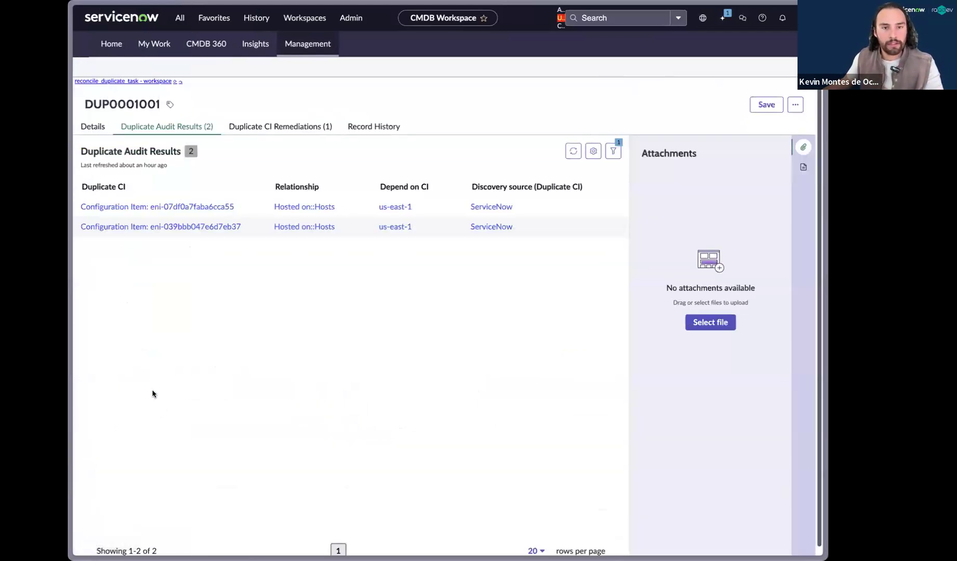
left_click(92, 127)
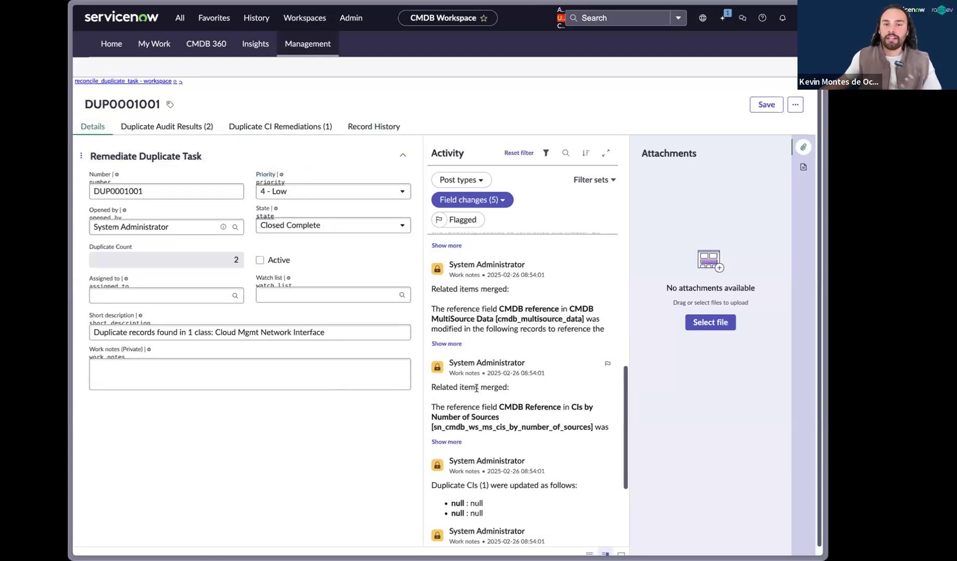
scroll(481, 388, "down", 1)
scroll(507, 398, "down", 2)
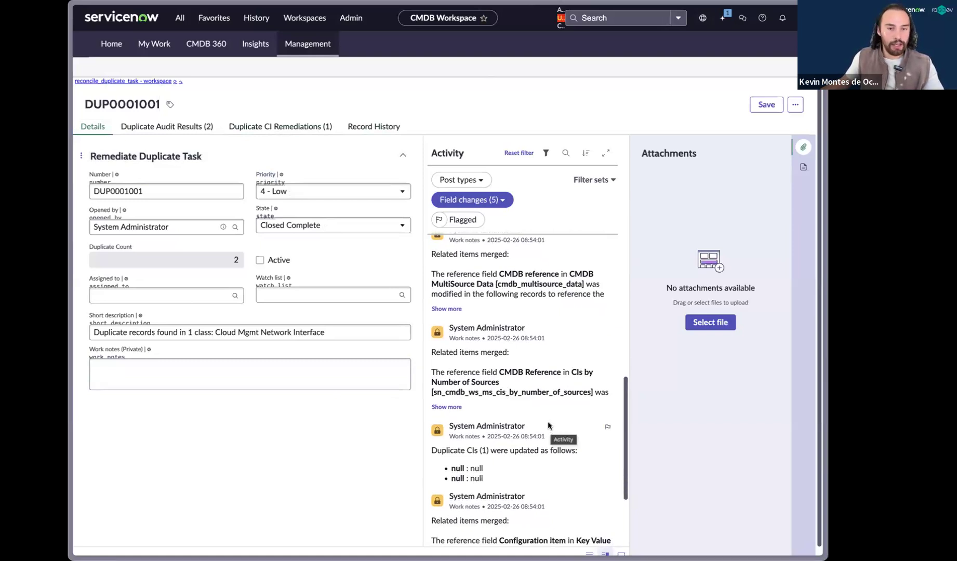
scroll(548, 426, "down", 1)
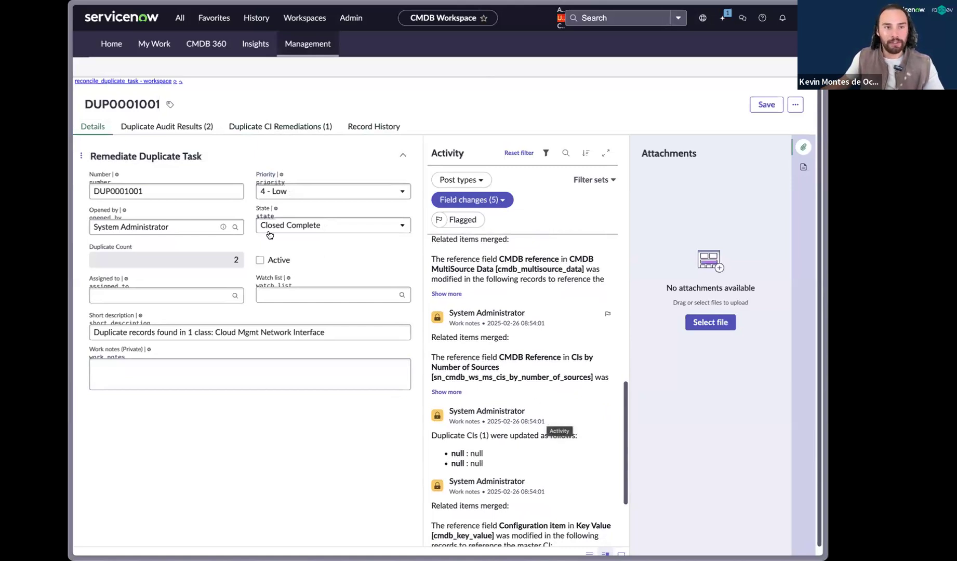
Review the Duplicate Audit Results and Remediations, then open Retired CI eni-039bbb047e6d7eb37
left_click(205, 129)
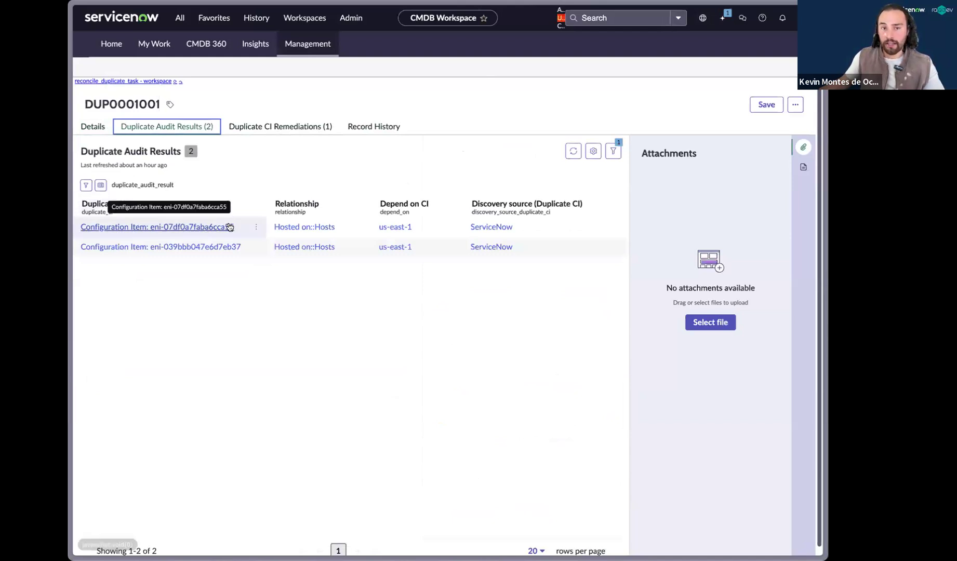
left_click(263, 131)
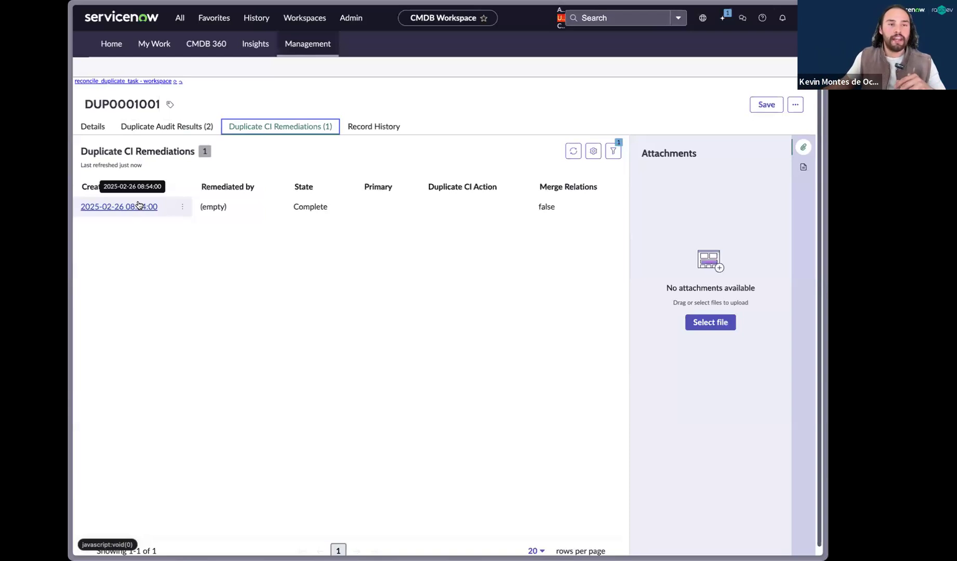
left_click(177, 128)
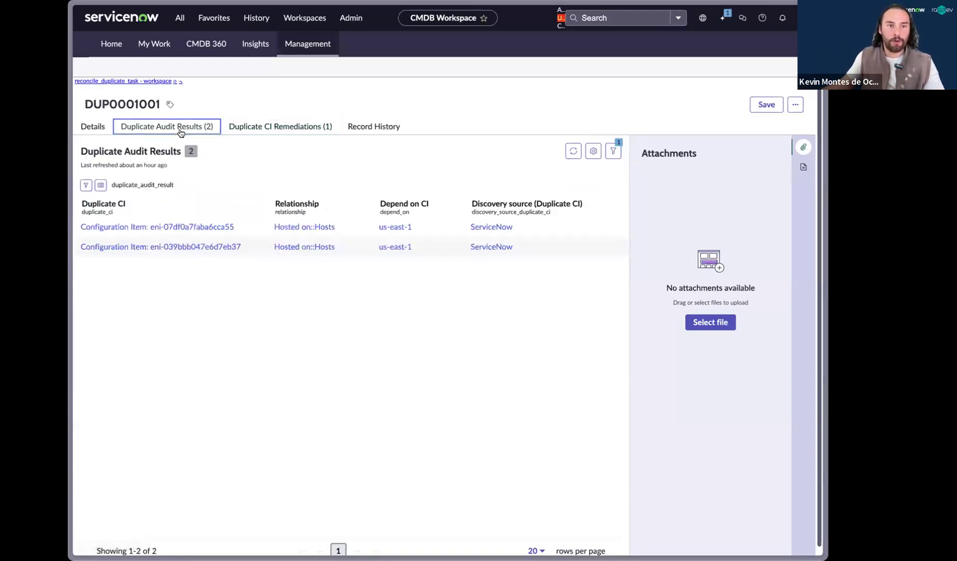
left_click(175, 247)
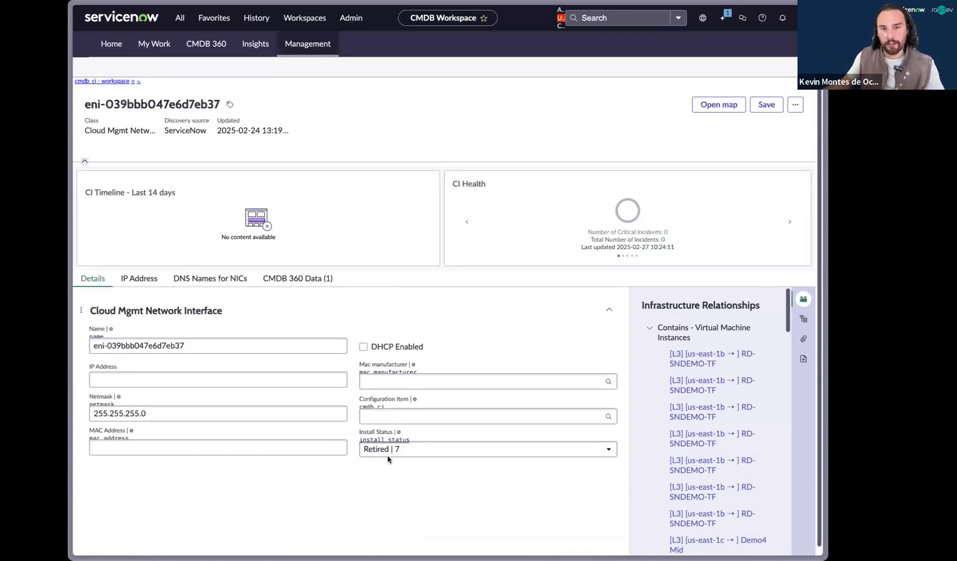
Return to the audit results and open the Installed CI eni-07df0a7faba6cca55
mouse_move(73, 168)
left_click(143, 22)
left_click(187, 227)
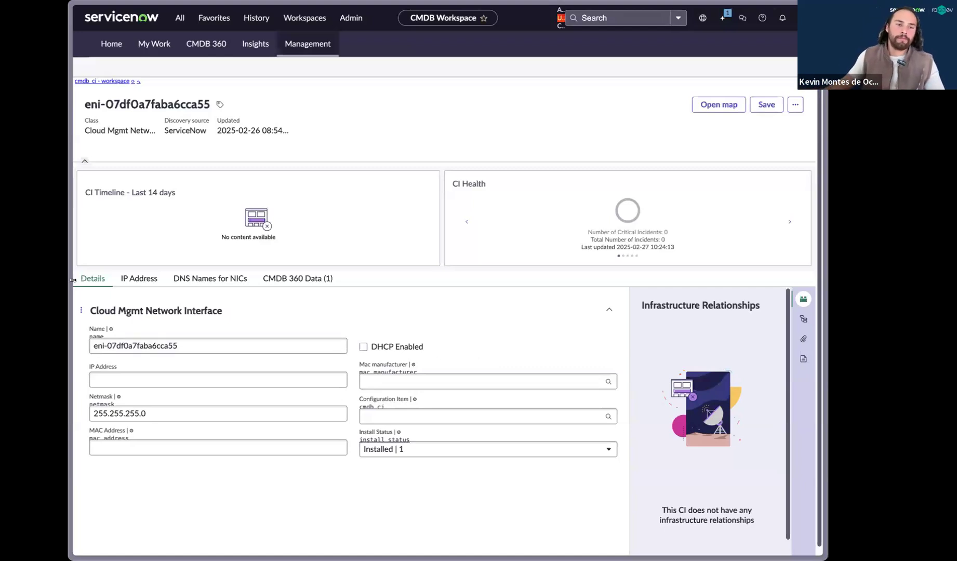
Check the Reconcile Duplicate Tasks fix script's run output, then go back to the CI Deduplication Custom V1 skill
mouse_move(95, 330)
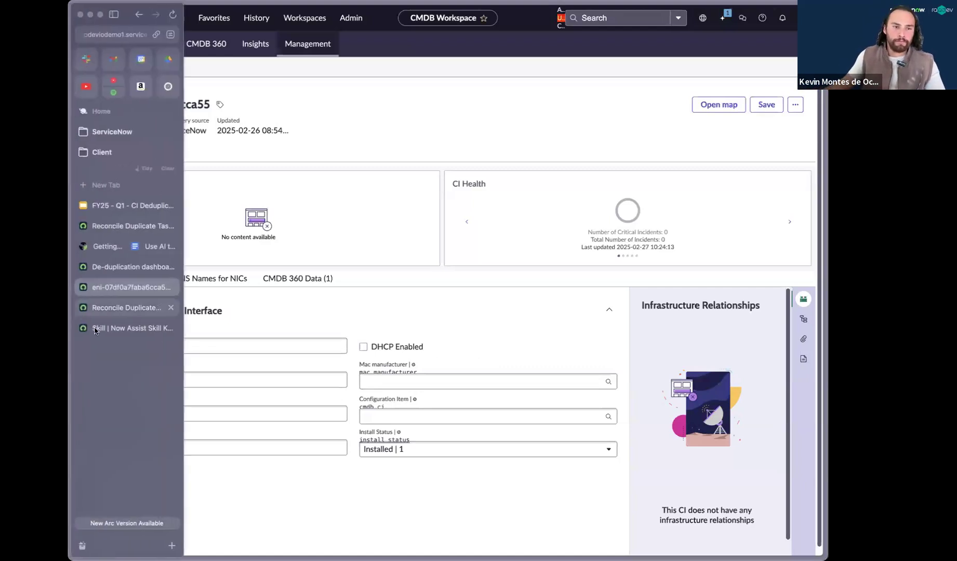
left_click(118, 312)
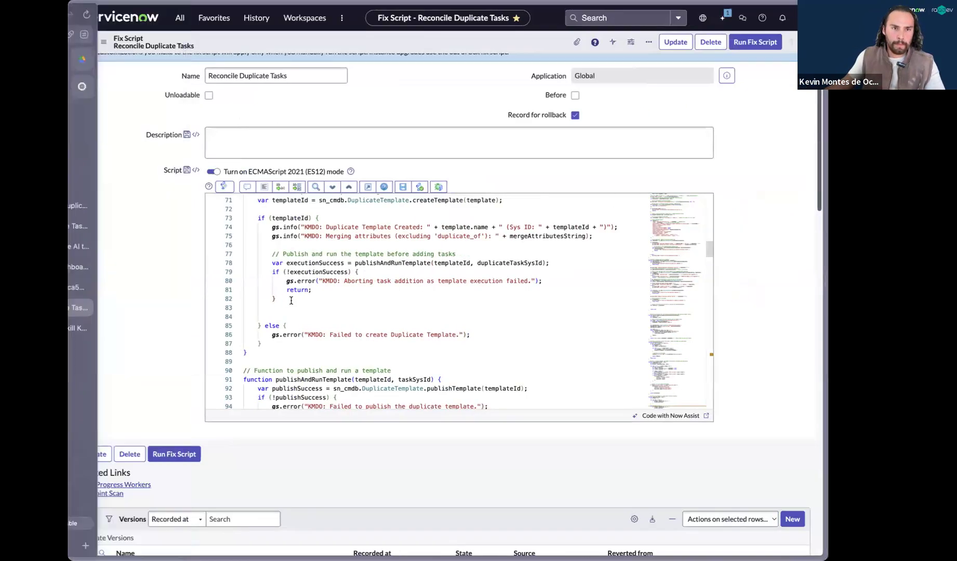
left_click(110, 328)
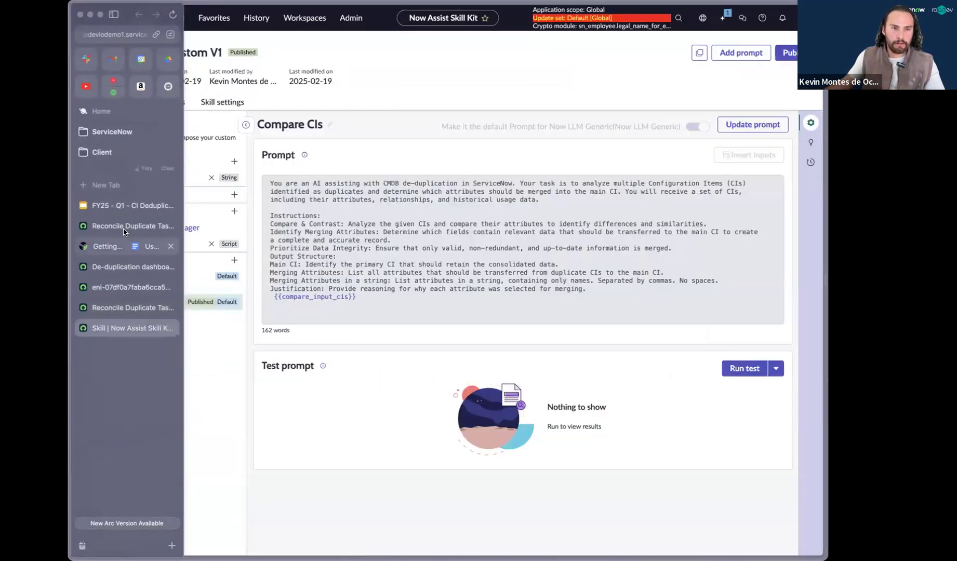
left_click(119, 225)
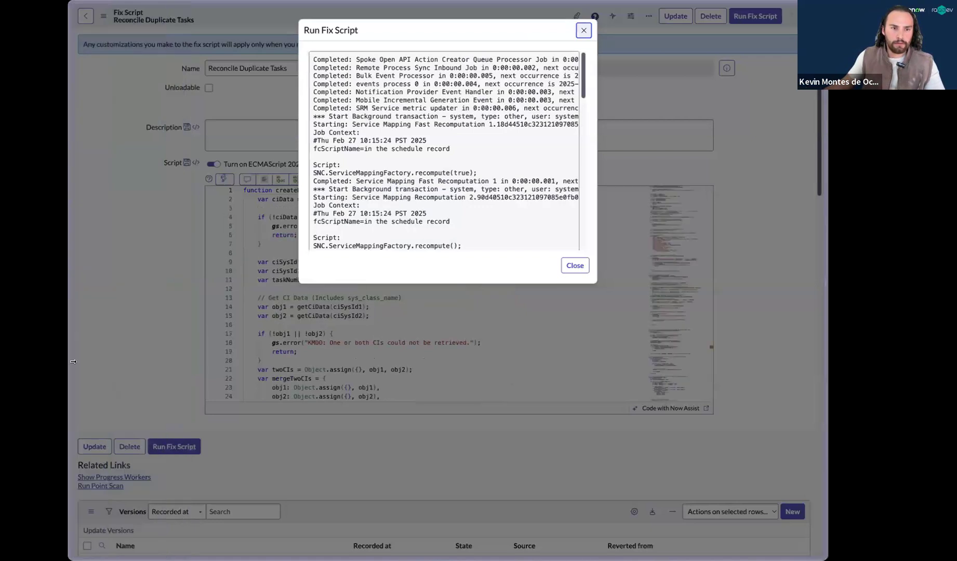
left_click(116, 337)
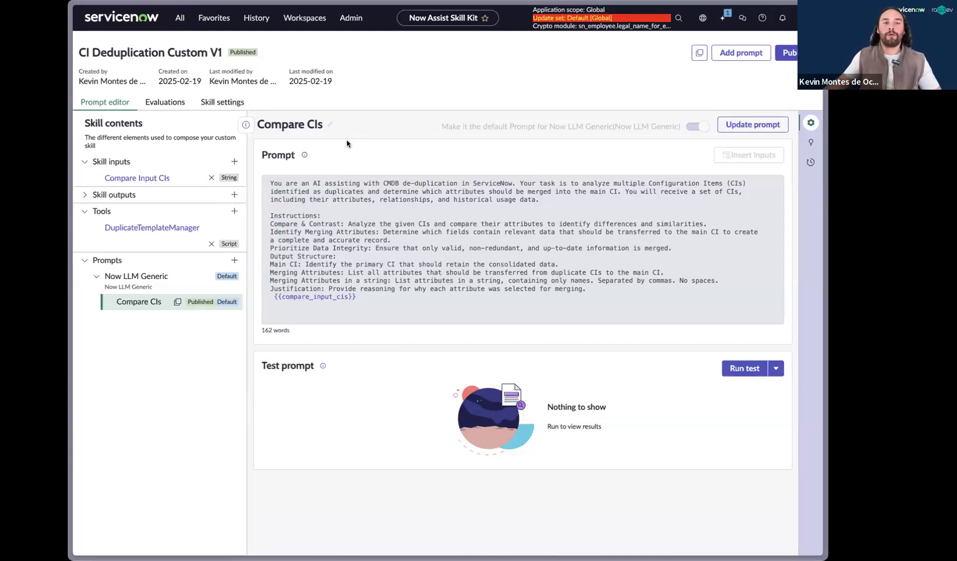
Inspect the Compare Input CIs skill input feeding the Compare CIs prompt
left_click(179, 179)
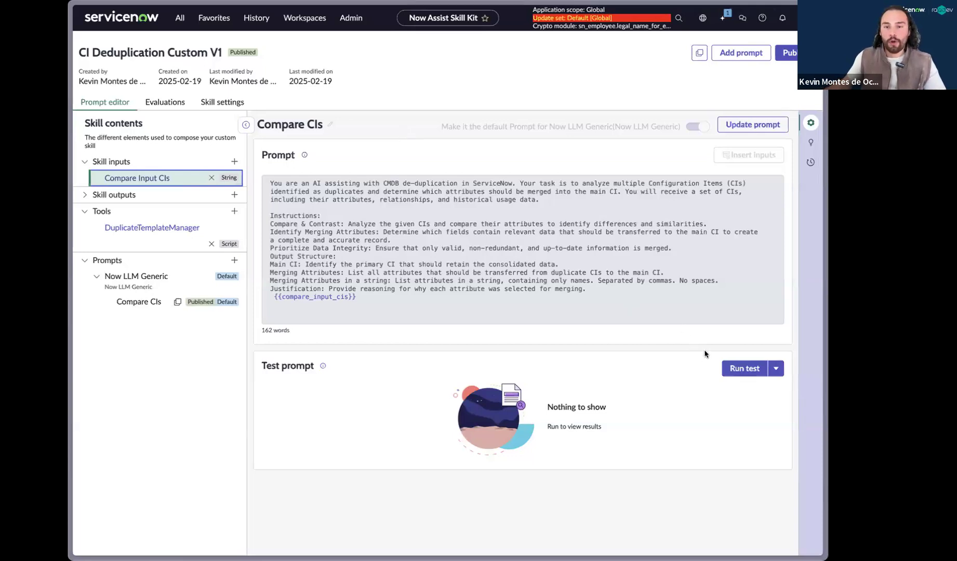
Test the Compare CIs prompt on the sample CI data and highlight the Merging Attributes and Justification results
left_click(732, 372)
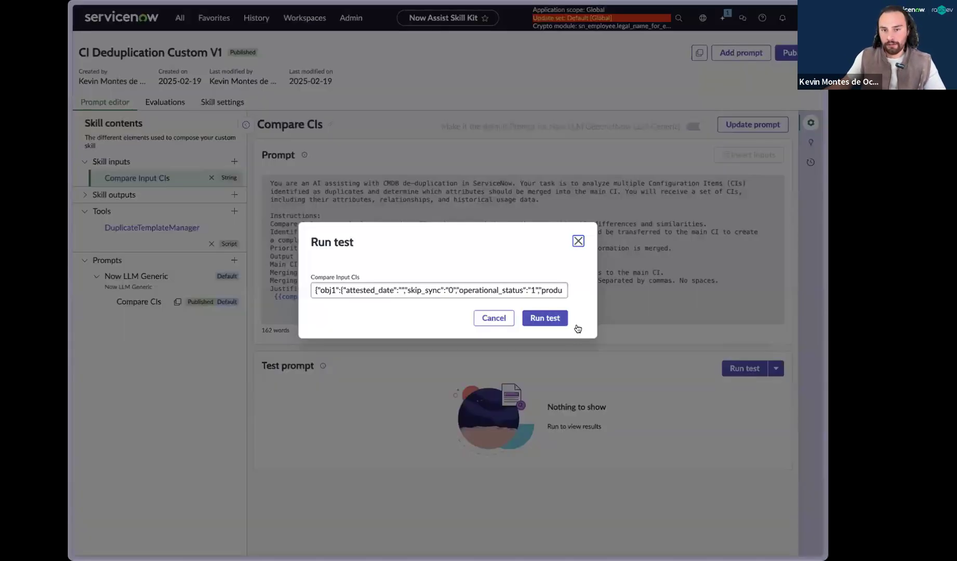
left_click(545, 318)
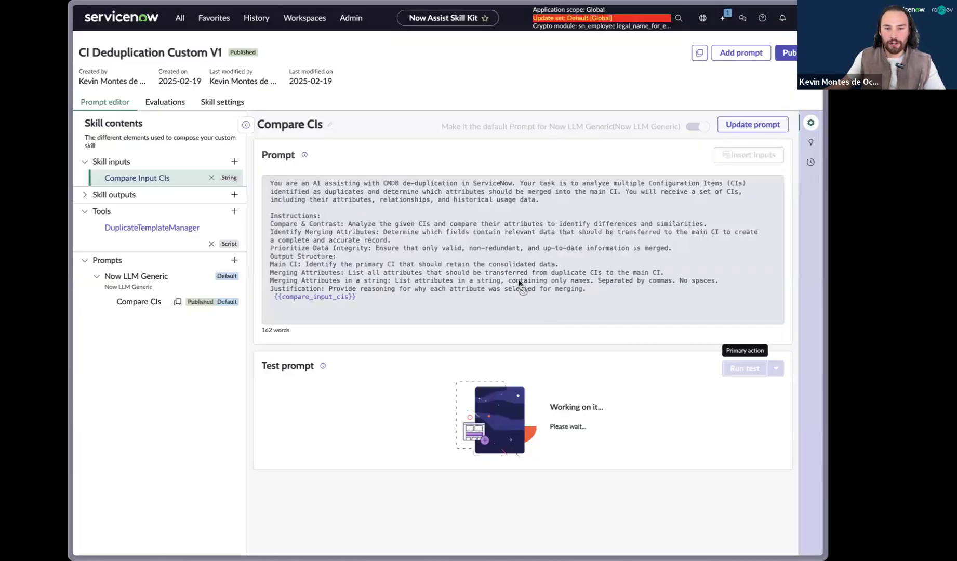
scroll(522, 293, "down", 1)
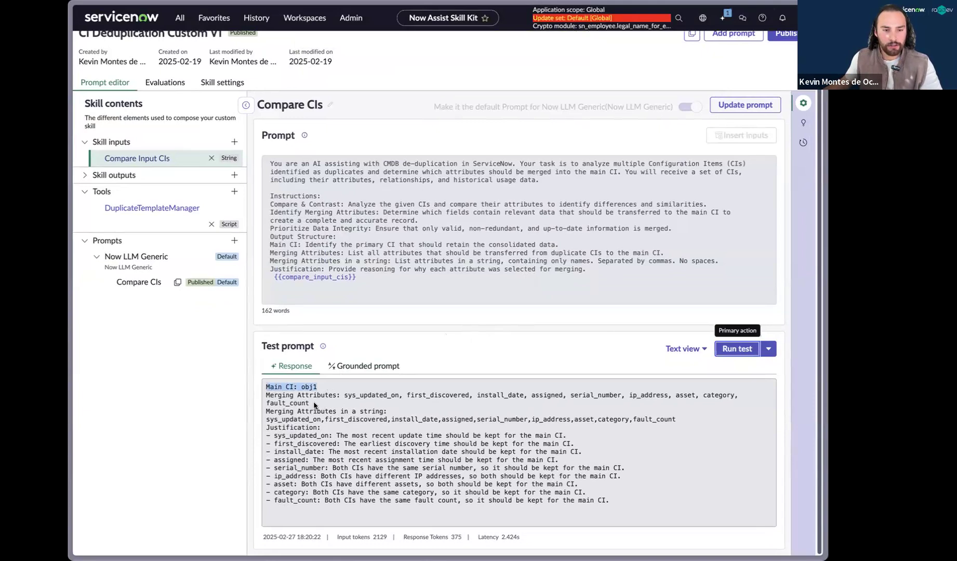
left_click_drag(266, 395, 341, 394)
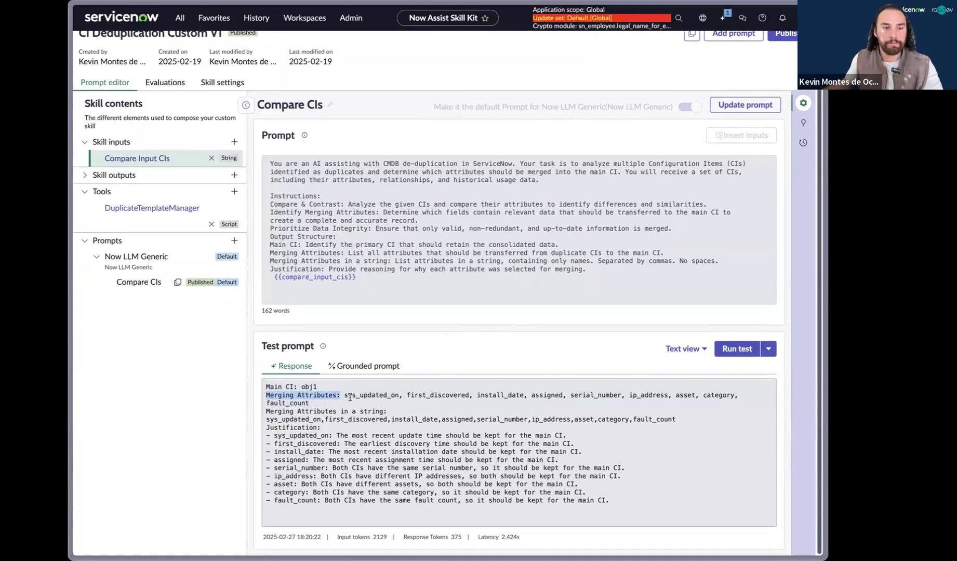
left_click_drag(266, 427, 327, 432)
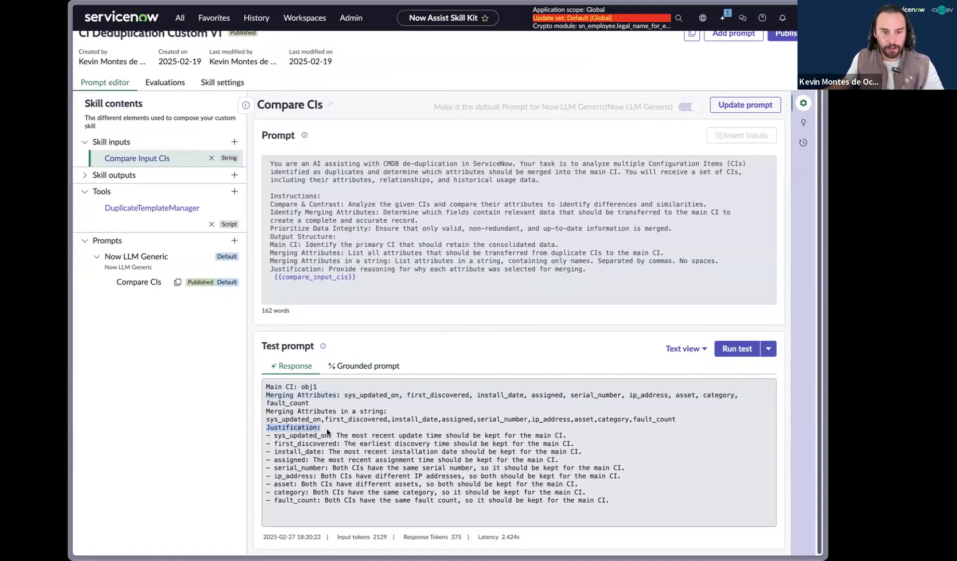